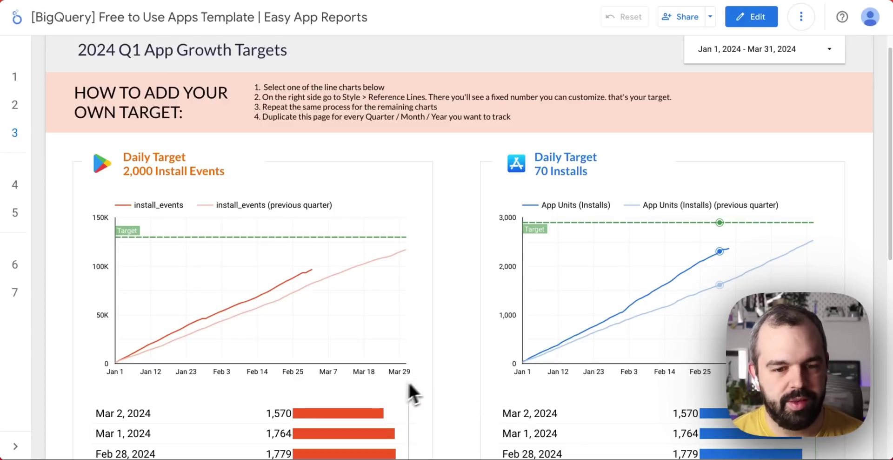
# Scroll through the current report page to review the install charts and tables.
pyautogui.scroll(-1, 432, 372)
pyautogui.scroll(-1, 285, 326)
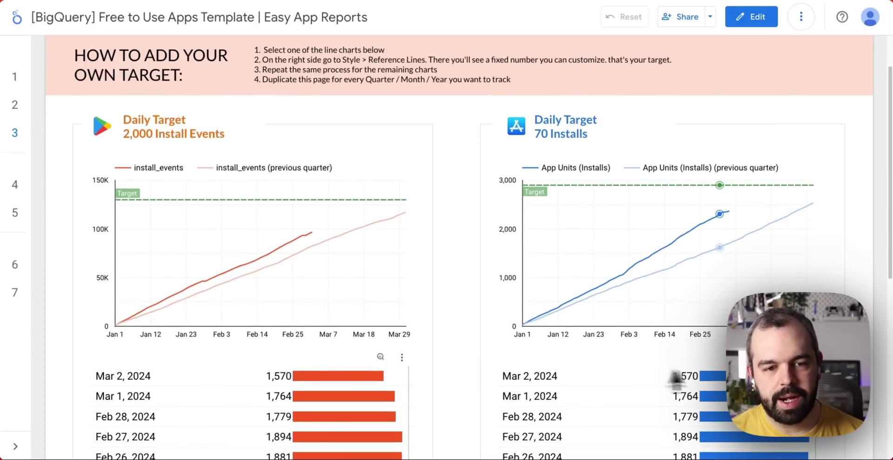
pyautogui.scroll(-3, 336, 326)
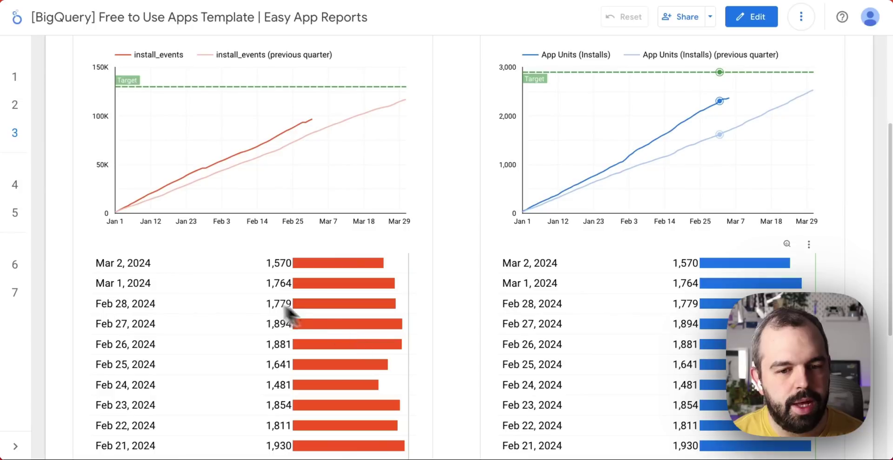
pyautogui.scroll(3, 279, 265)
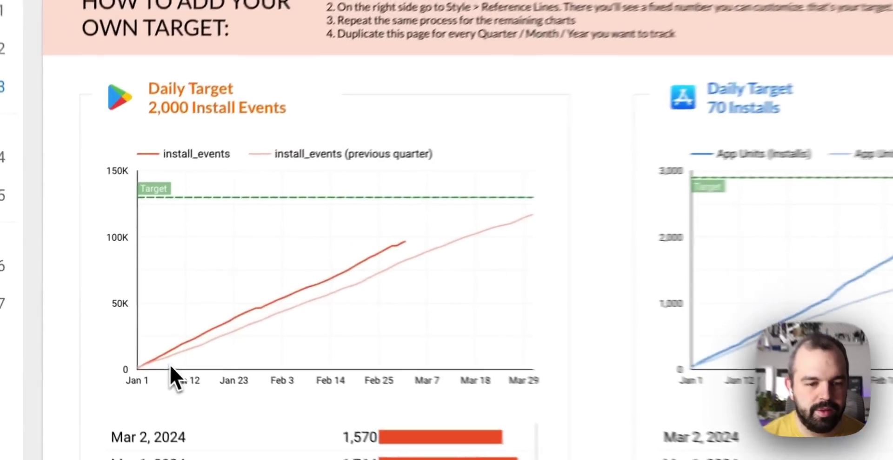
pyautogui.moveTo(153, 326)
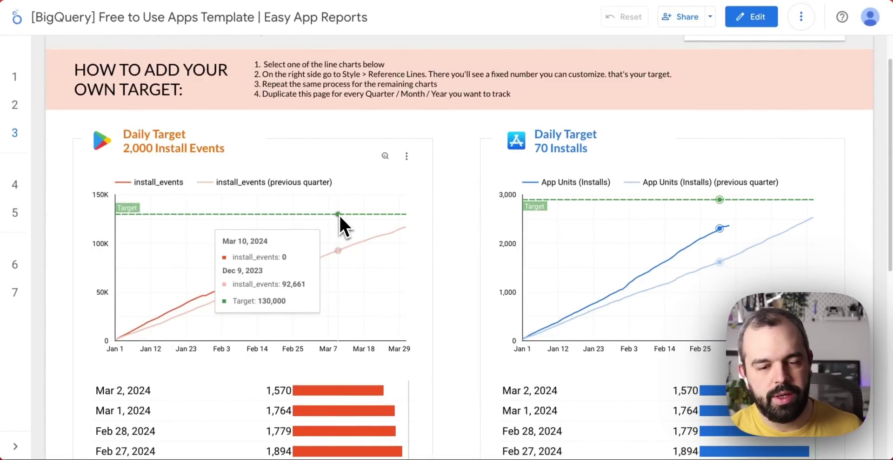
pyautogui.scroll(-2, 288, 384)
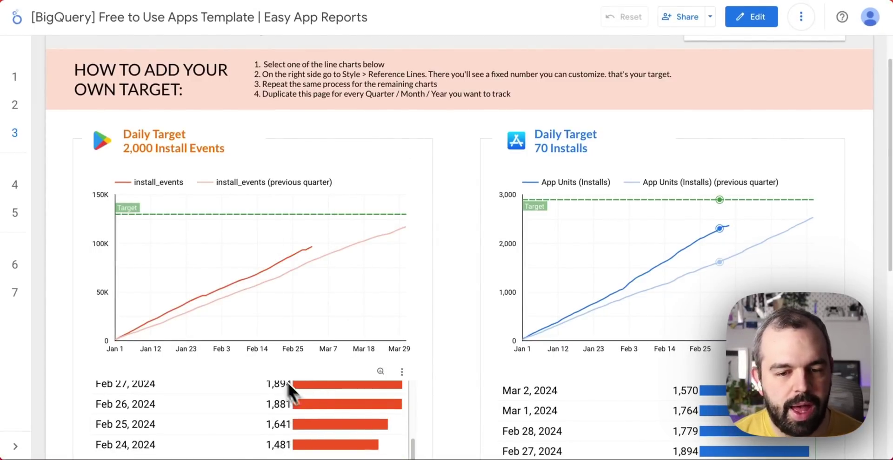
pyautogui.scroll(-4, 409, 386)
pyautogui.scroll(-3, 414, 386)
pyautogui.scroll(2, 320, 310)
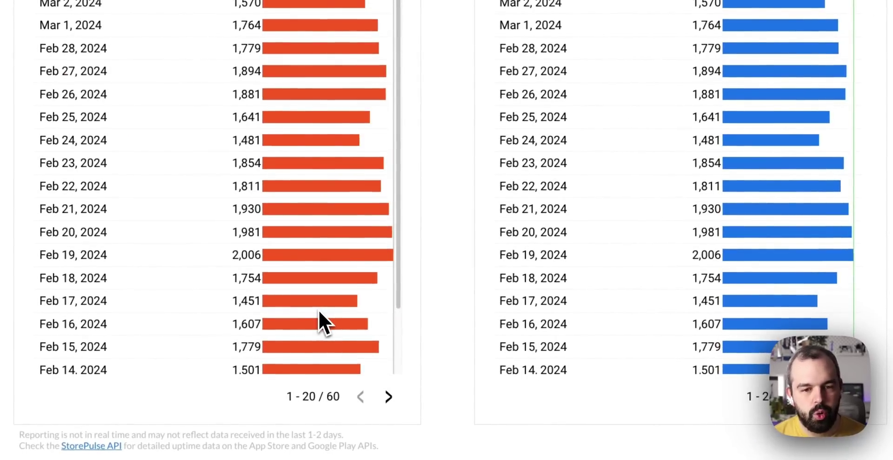
pyautogui.scroll(6, 425, 358)
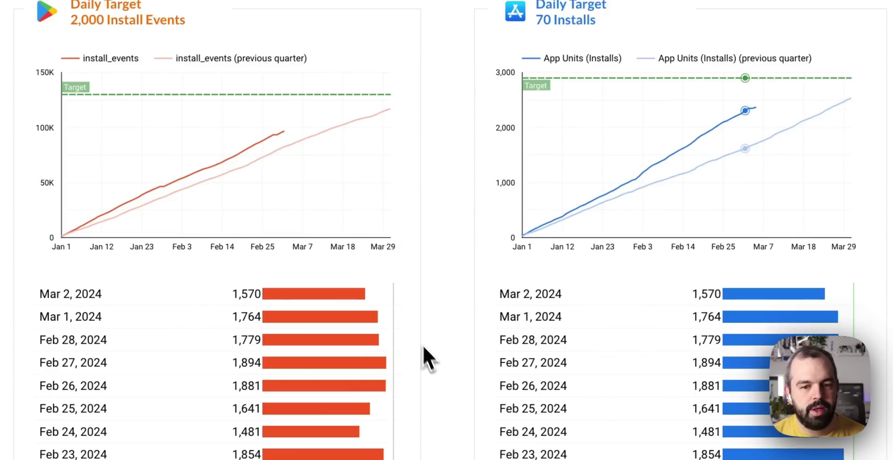
# Open the Google Play table's actions, dismiss them unused, and keep reviewing the page.
pyautogui.click(383, 274)
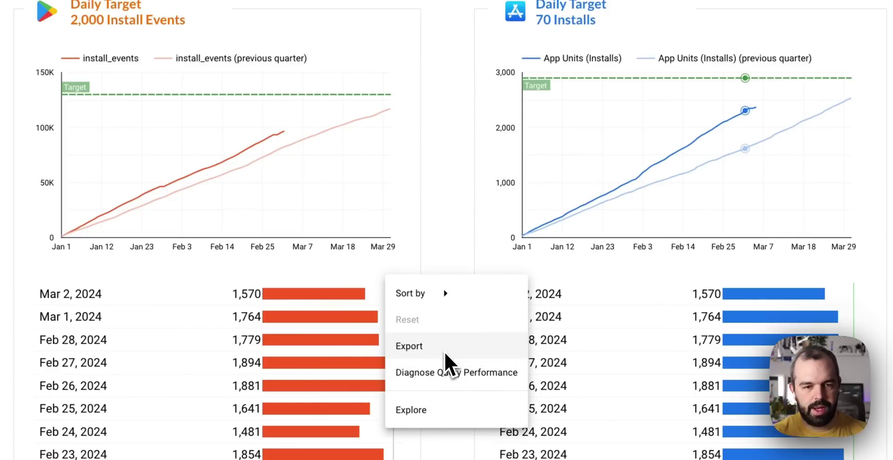
pyautogui.click(450, 239)
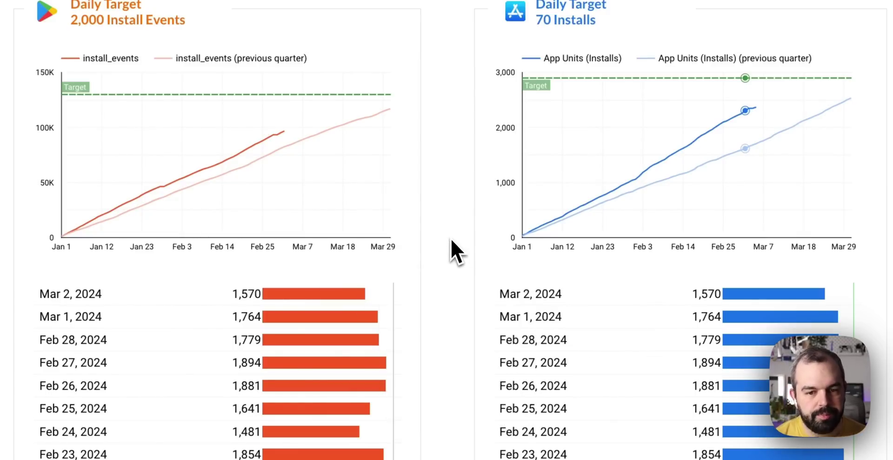
pyautogui.scroll(3, 451, 239)
pyautogui.scroll(-1, 522, 215)
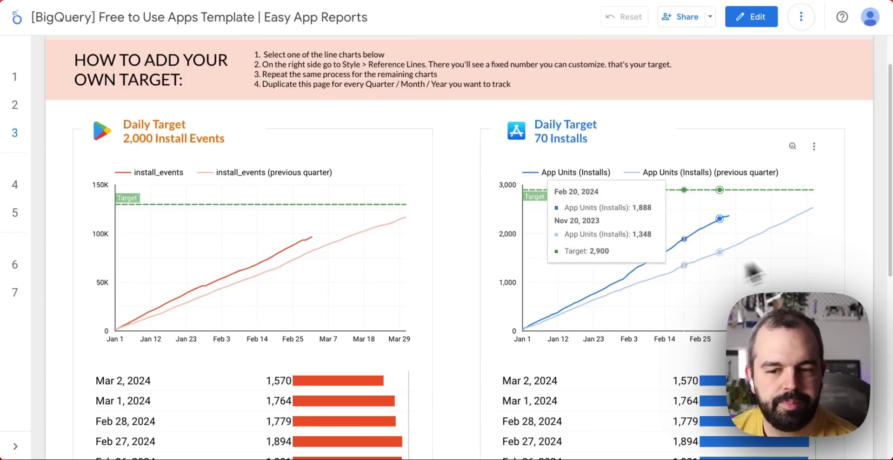
pyautogui.scroll(-3, 676, 288)
pyautogui.scroll(-1, 479, 218)
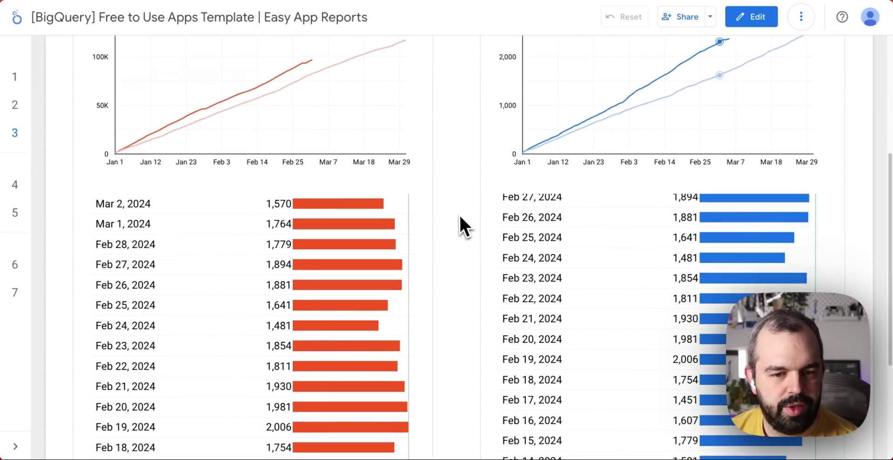
pyautogui.scroll(5, 458, 214)
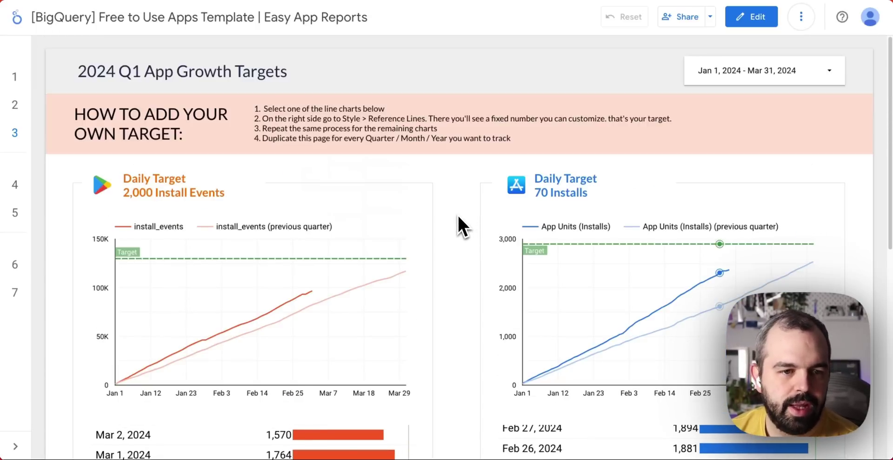
# Go to the 'Daily Installs: Apple + Google' page from the page list, then hide the list.
pyautogui.click(16, 447)
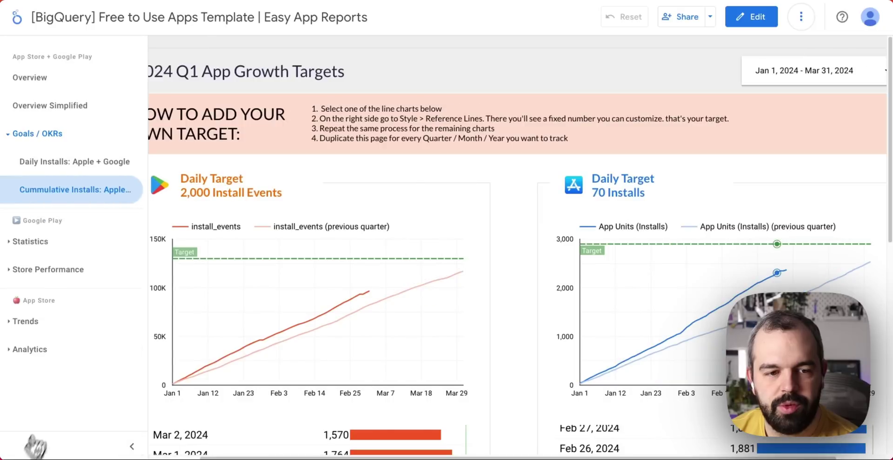
pyautogui.click(93, 169)
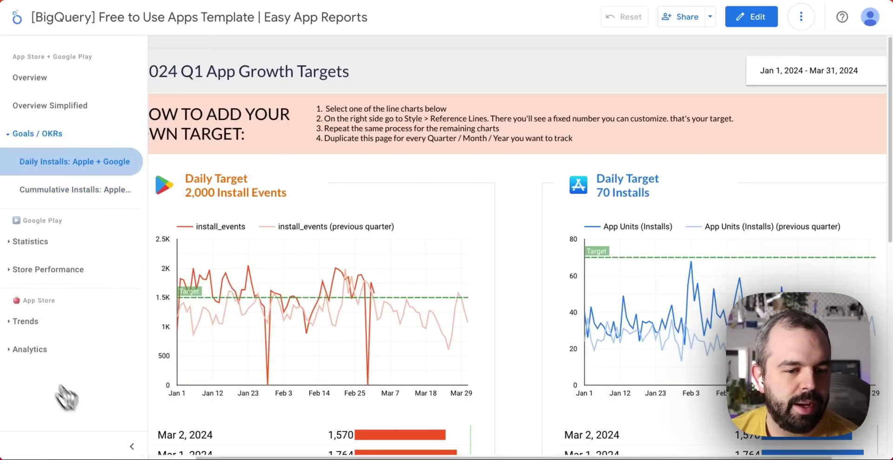
pyautogui.click(132, 446)
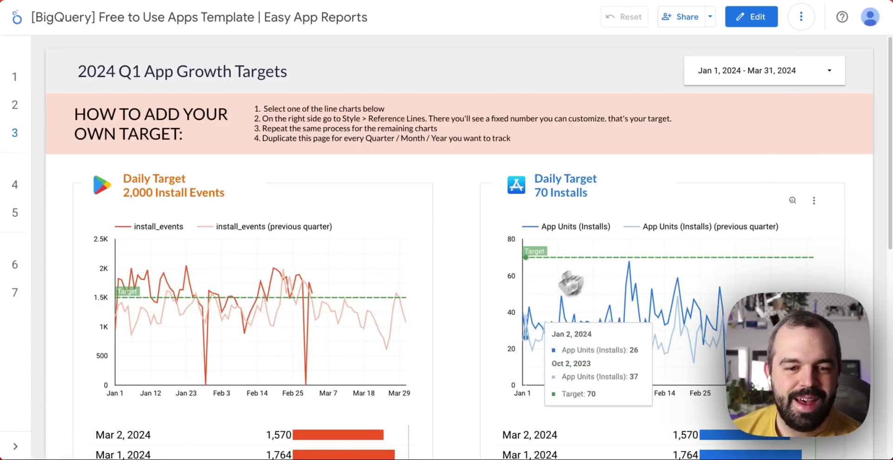
pyautogui.scroll(-2, 458, 334)
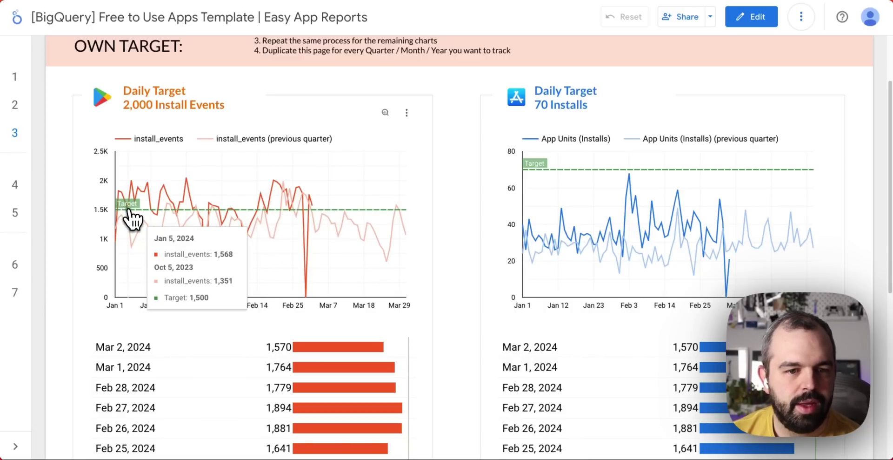
# Change the Google Play title from 'Daily Target 2,000 Install Events' to 1,500 and exit editing.
pyautogui.click(748, 17)
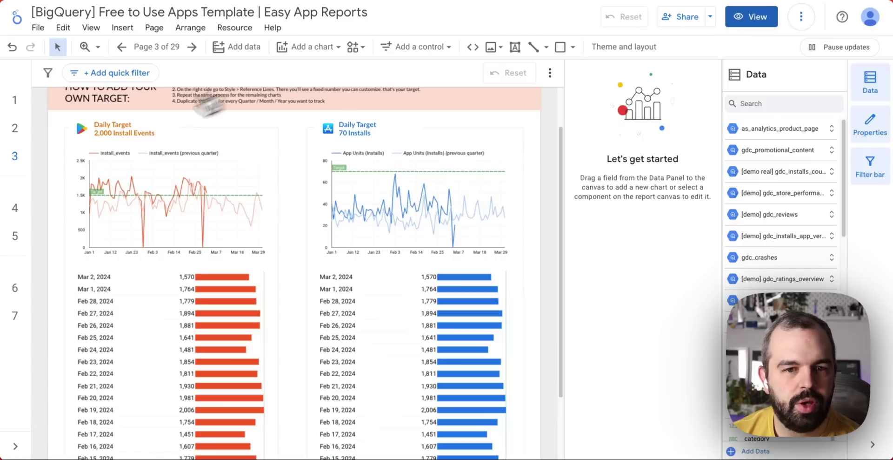
pyautogui.click(99, 132)
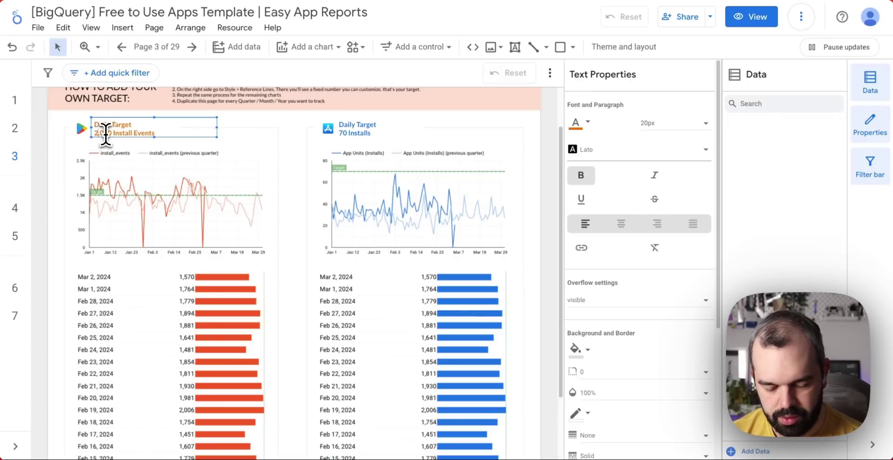
pyautogui.press('BackSpace')
pyautogui.write('1')
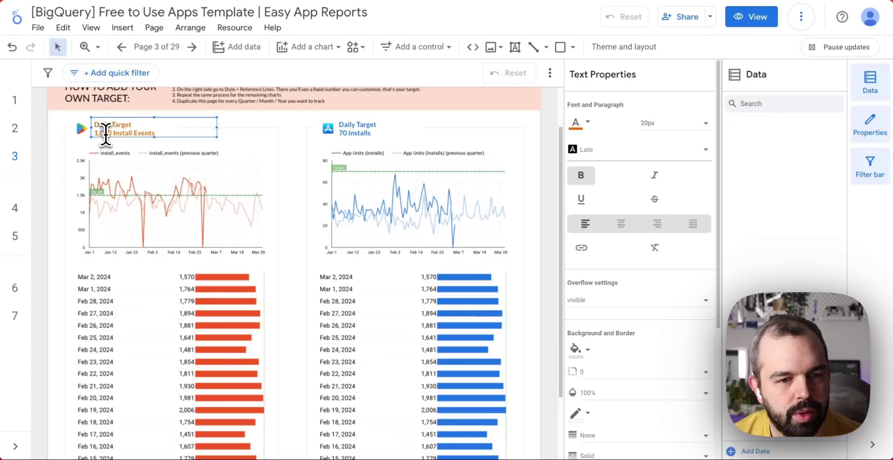
pyautogui.press('BackSpace')
pyautogui.write('5')
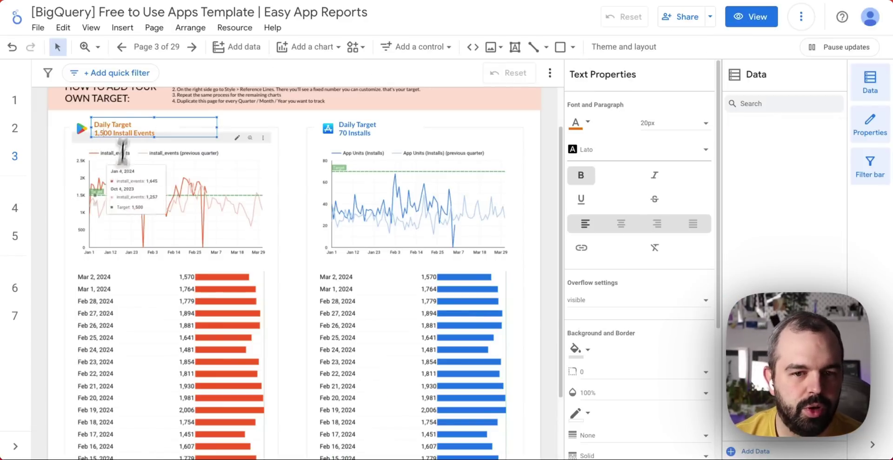
pyautogui.click(758, 28)
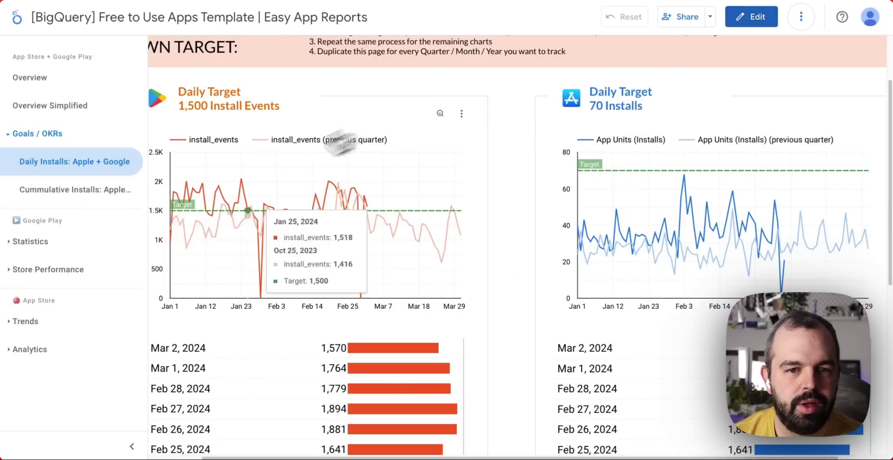
pyautogui.click(137, 447)
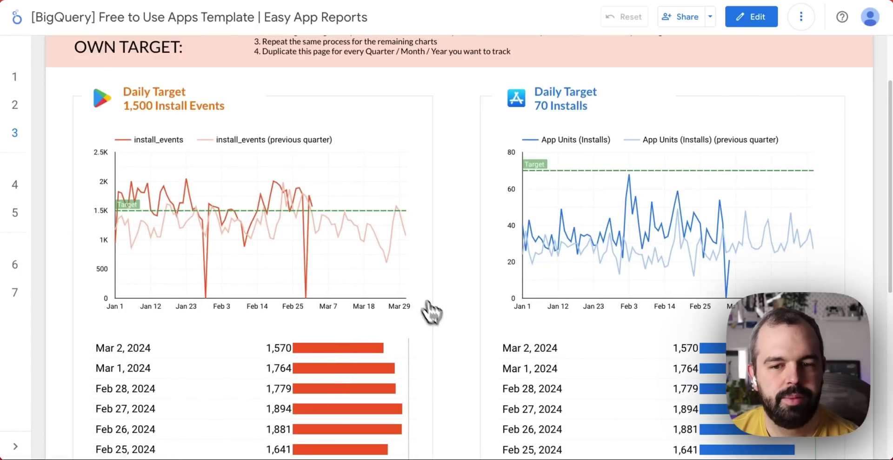
pyautogui.scroll(1, 447, 308)
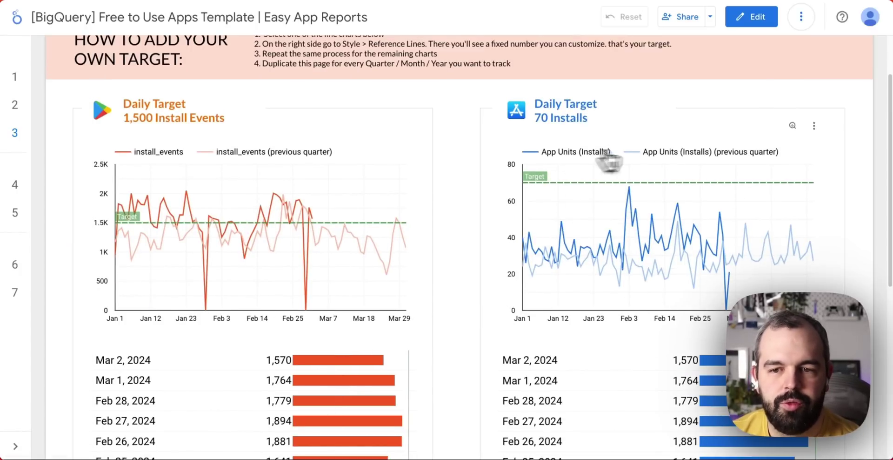
pyautogui.scroll(-3, 700, 216)
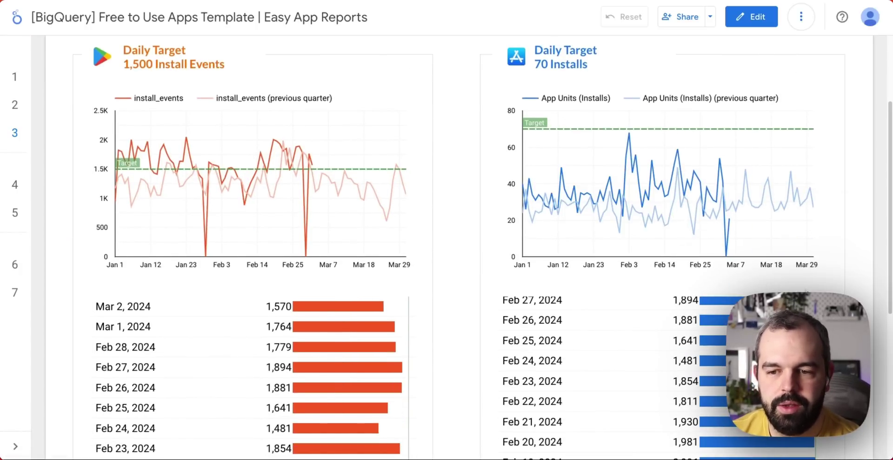
pyautogui.scroll(5, 760, 233)
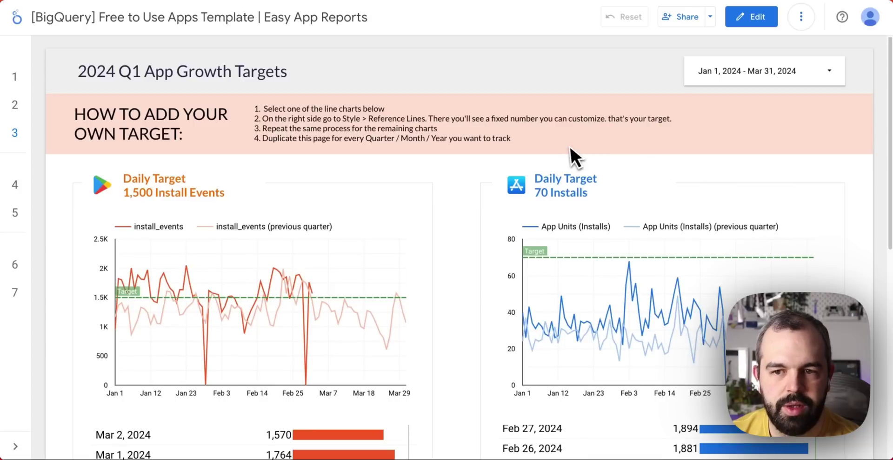